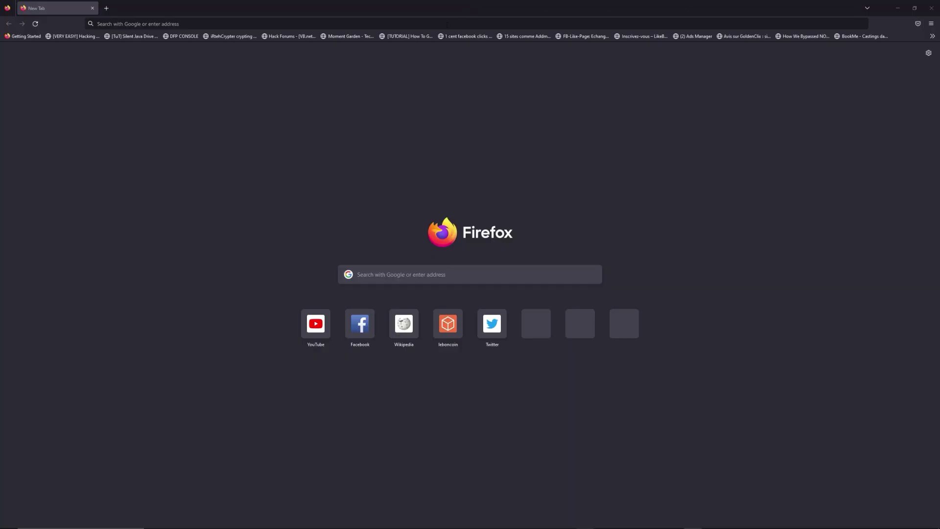
- Start entering freewebtools.com/192.168 in Firefox's address bar
left_click(448, 25)
type("fre")
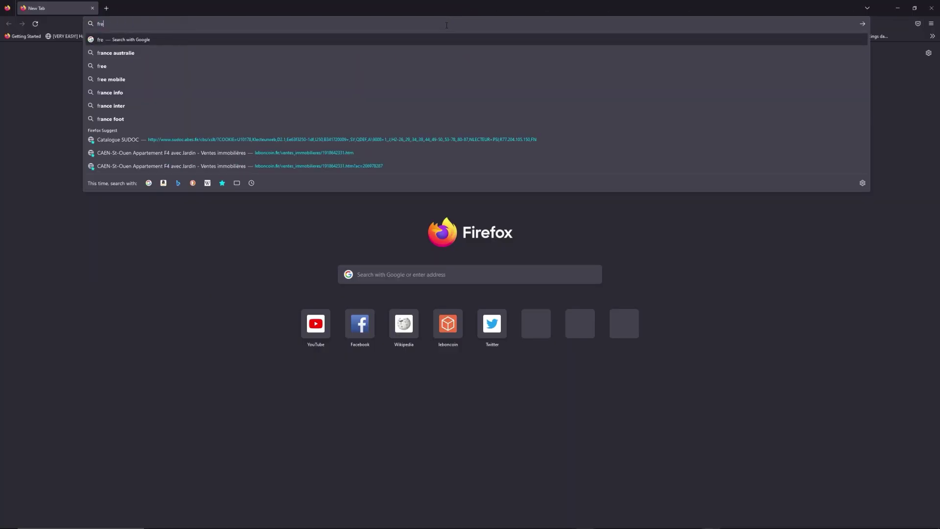
type("ewebtools")
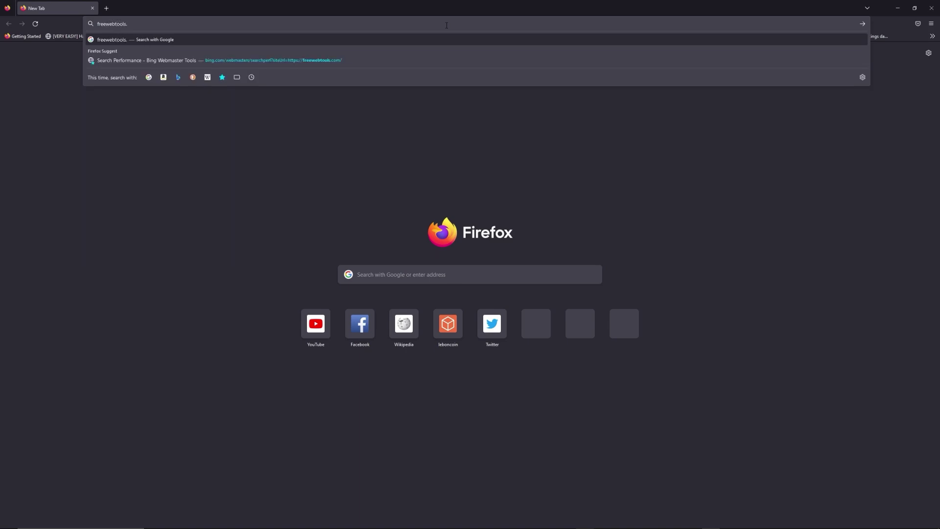
type(".com")
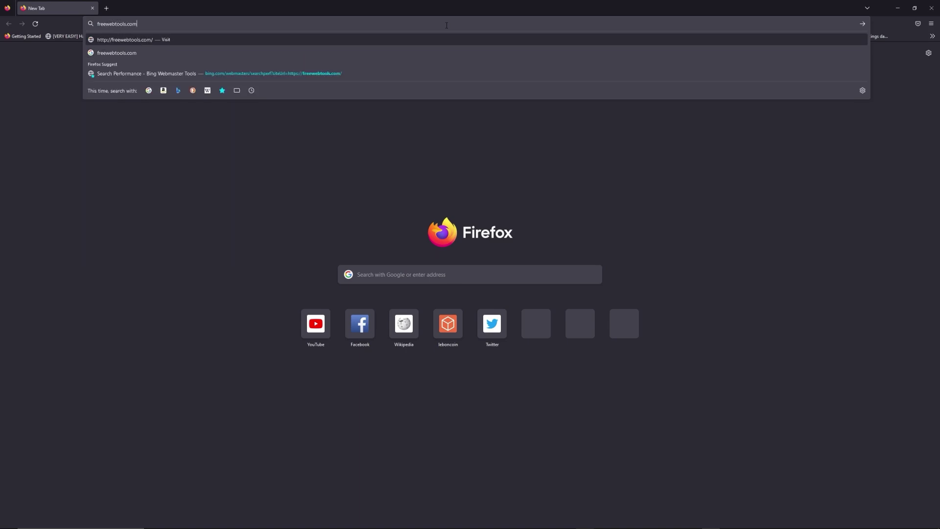
type("/192.")
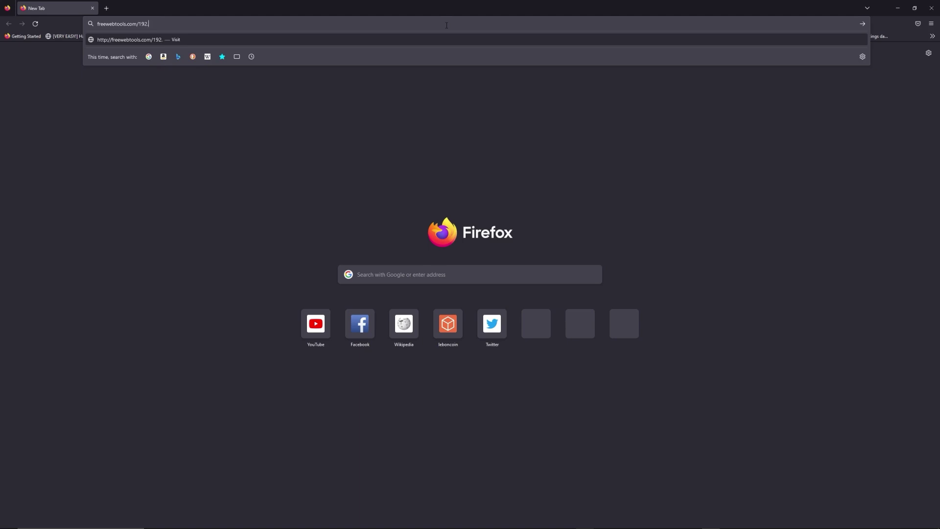
type("168")
- Load the freewebtools.com 192.168 router-login guide and scroll to step 2, 'Launch cmd Software'
key("Return")
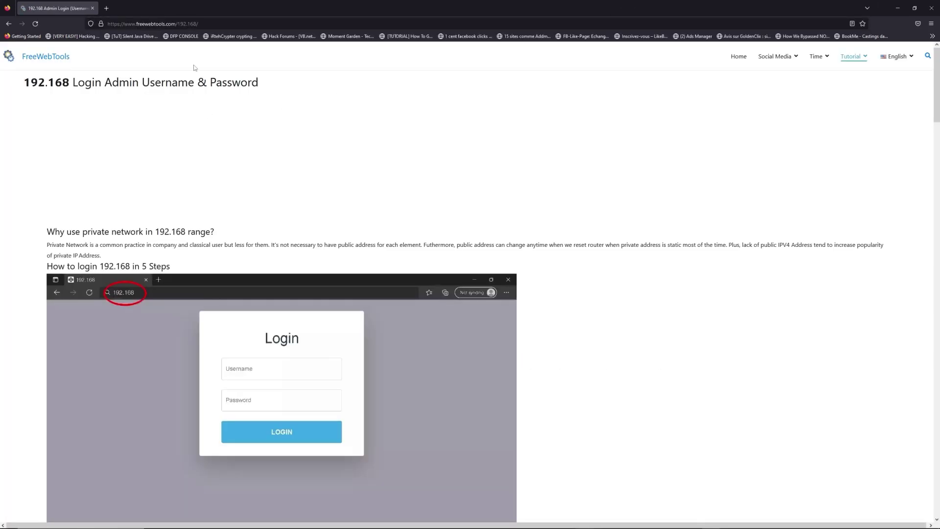
scroll(420, 167, "down", 2)
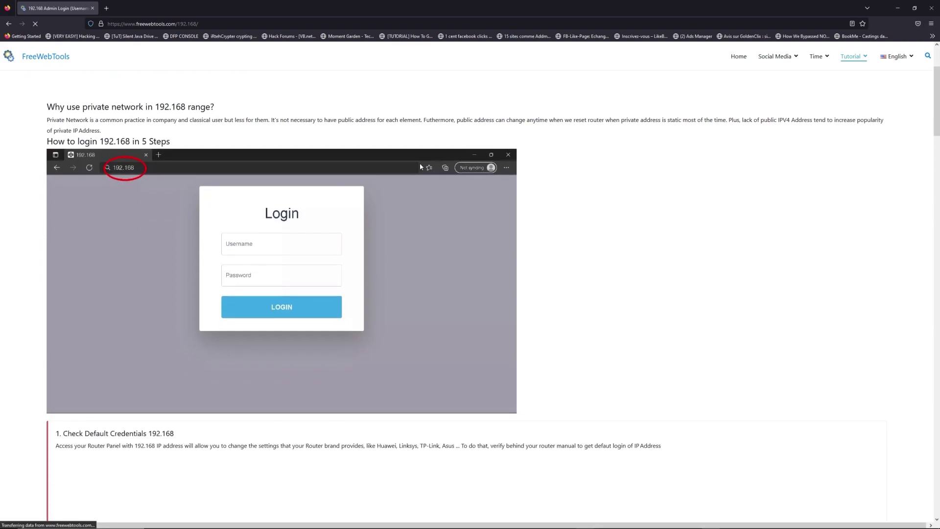
scroll(578, 269, "down", 1)
scroll(577, 268, "down", 1)
scroll(577, 269, "down", 4)
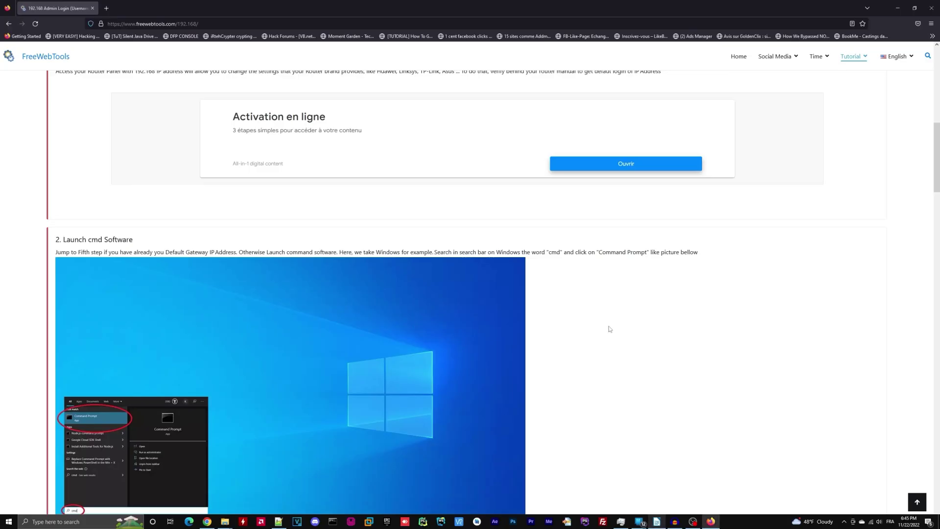
scroll(609, 330, "down", 3)
scroll(599, 308, "down", 3)
scroll(588, 291, "down", 5)
scroll(589, 291, "down", 4)
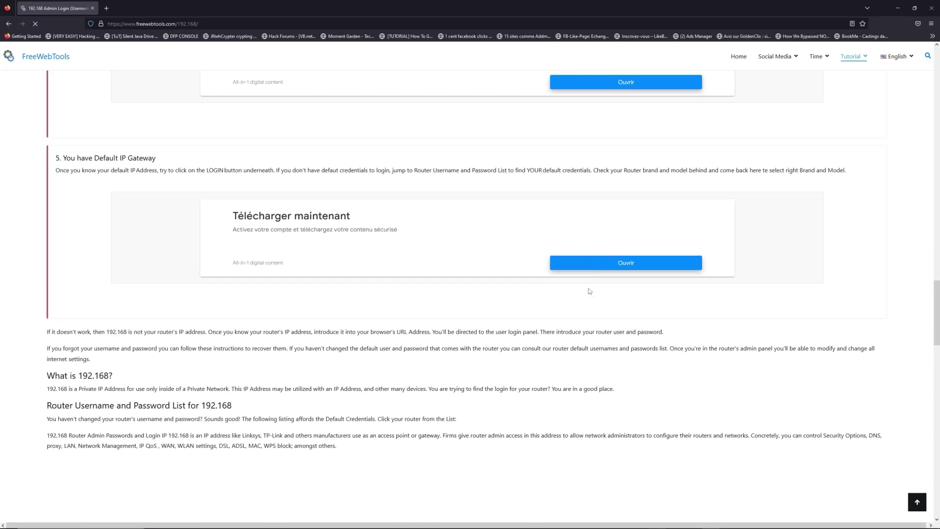
scroll(589, 291, "down", 5)
scroll(589, 291, "down", 2)
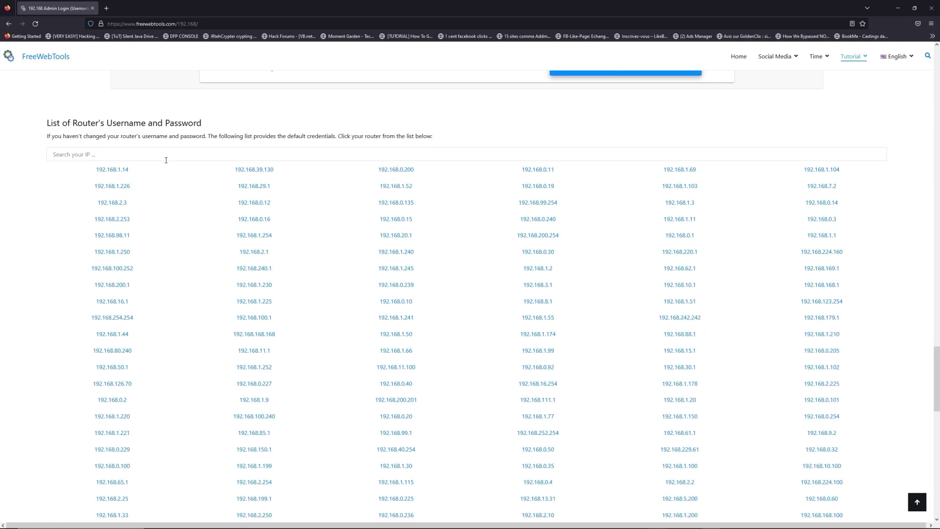
- Search the router IP list for 192.168, correcting the mistyped characters
left_click(153, 151)
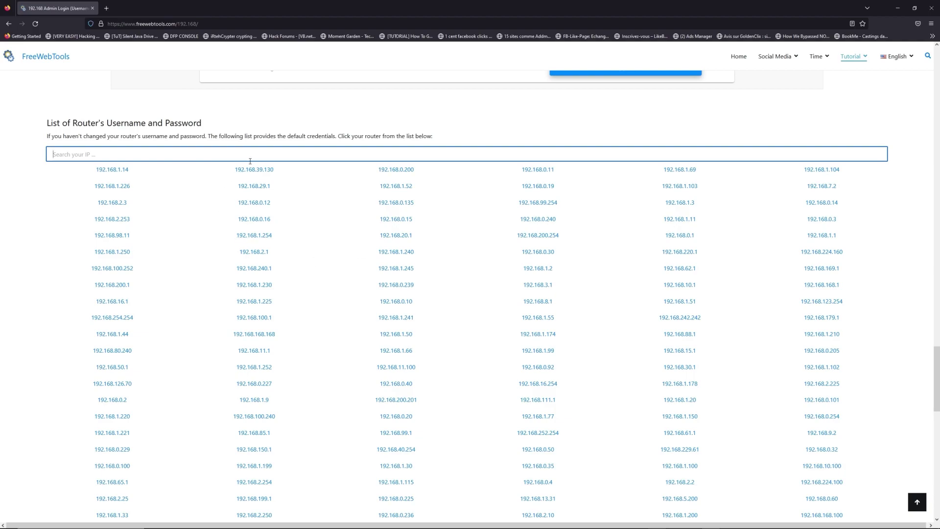
type("192")
type("0.")
key("BackSpace")
key("BackSpace")
type(".168")
type(".1.1")
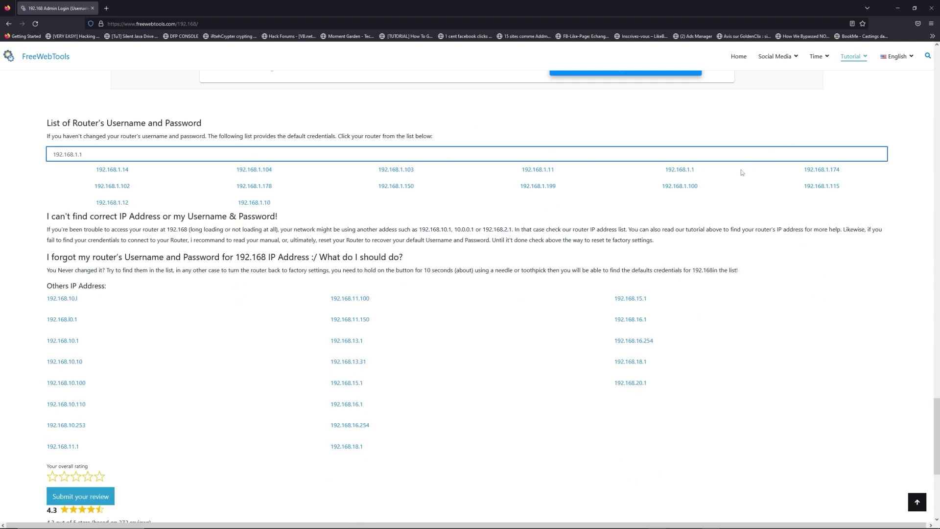
- Open the 192.168.1.1 credentials page and choose LG from the router brand list
left_click(678, 170)
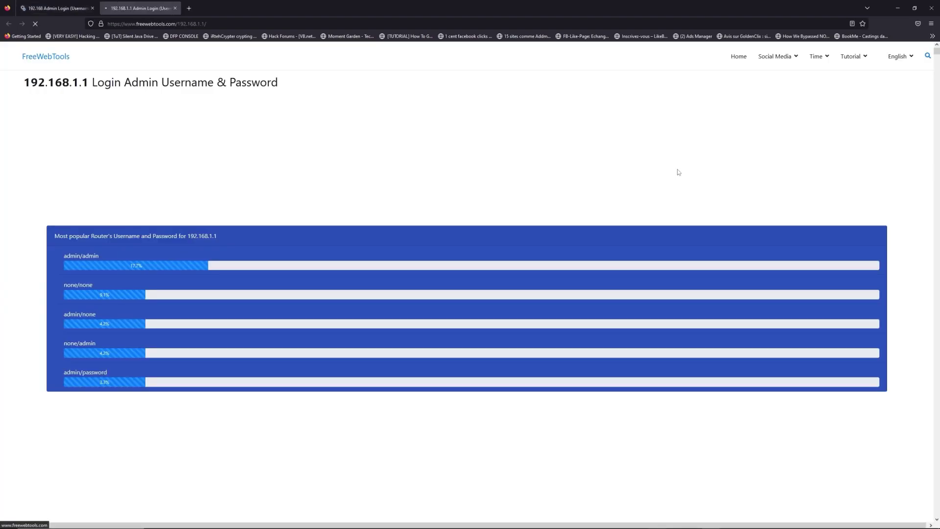
scroll(441, 228, "down", 2)
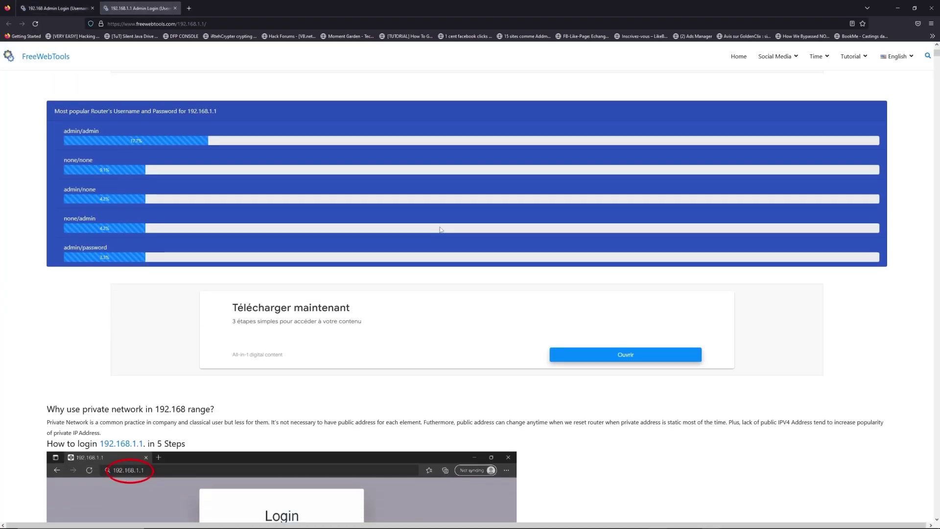
scroll(443, 233, "down", 3)
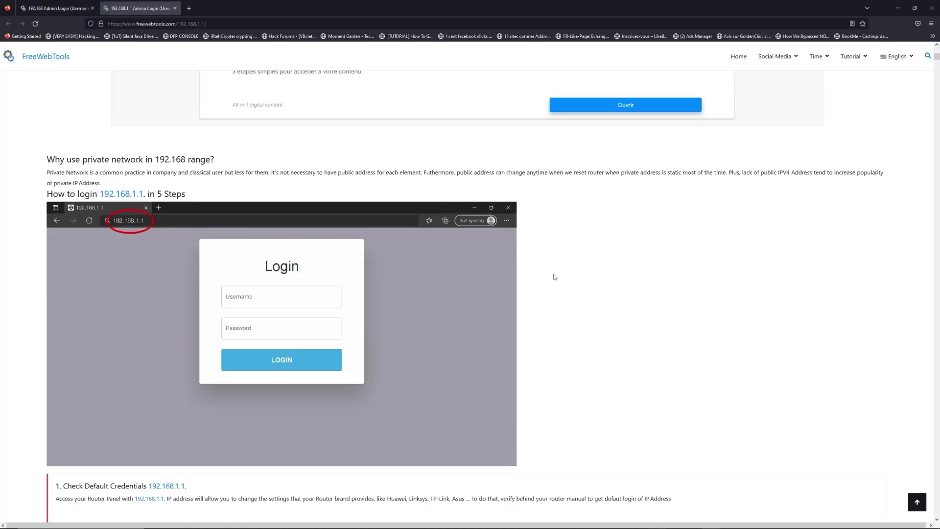
scroll(553, 275, "down", 5)
scroll(515, 273, "down", 3)
scroll(473, 271, "down", 4)
scroll(473, 270, "down", 5)
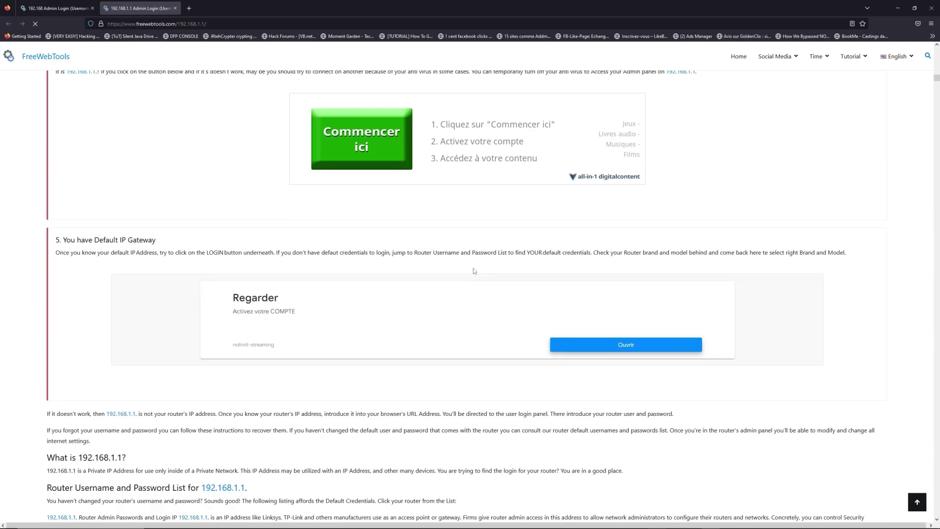
scroll(473, 269, "down", 5)
scroll(372, 275, "down", 4)
scroll(371, 278, "up", 2)
scroll(371, 278, "up", 2)
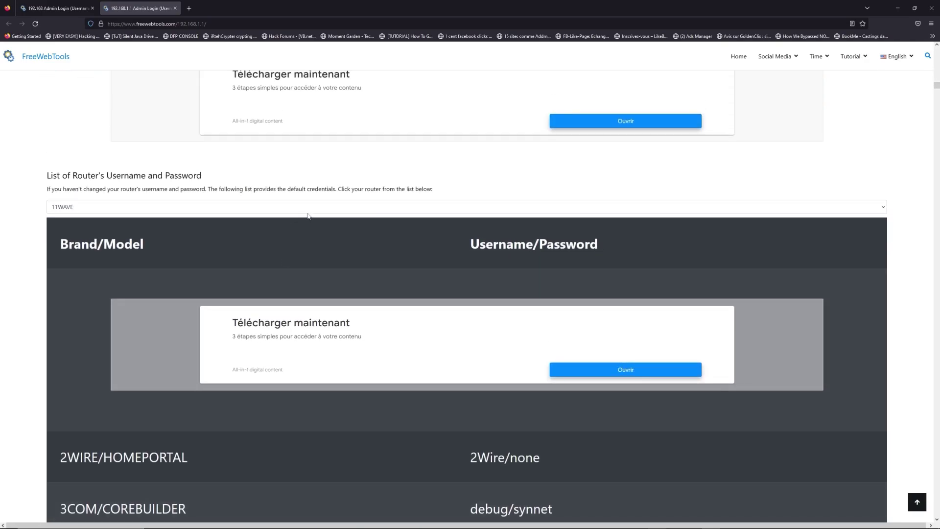
left_click(316, 209)
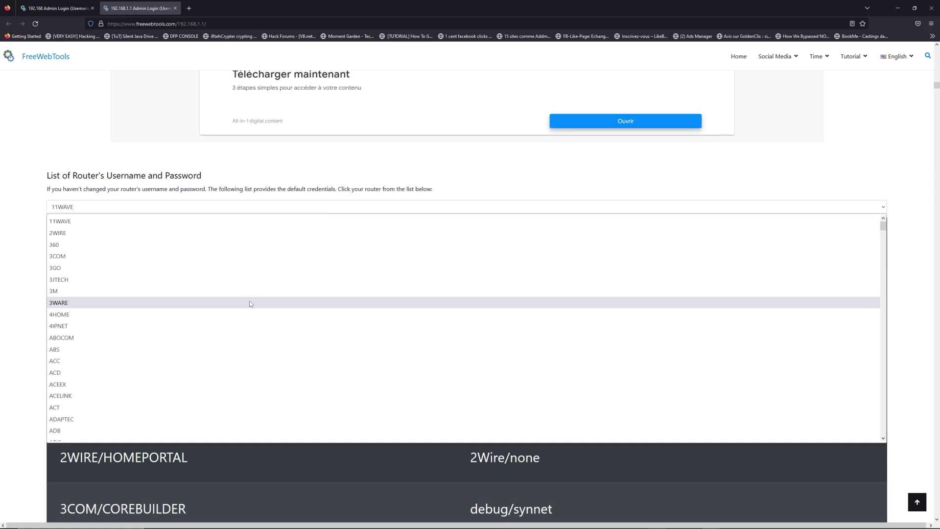
type("lg")
key("Return")
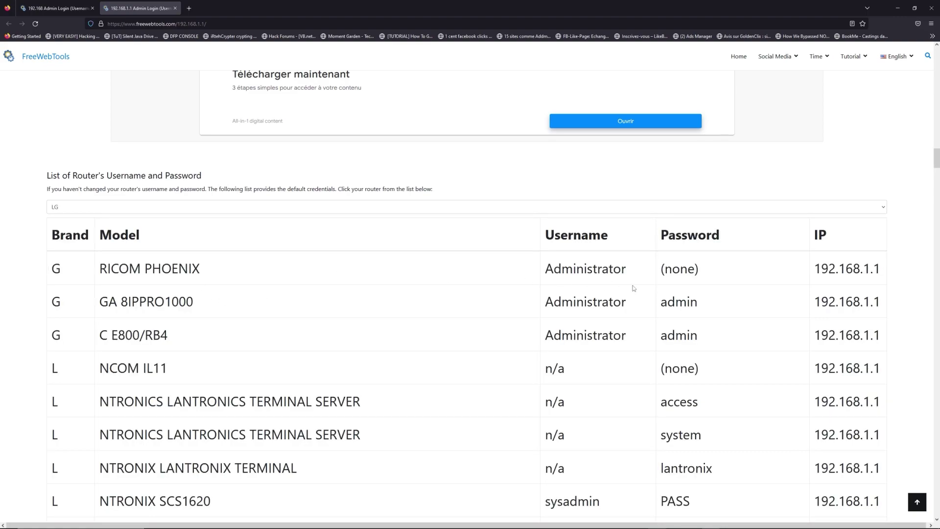
scroll(471, 292, "down", 5)
scroll(548, 299, "down", 3)
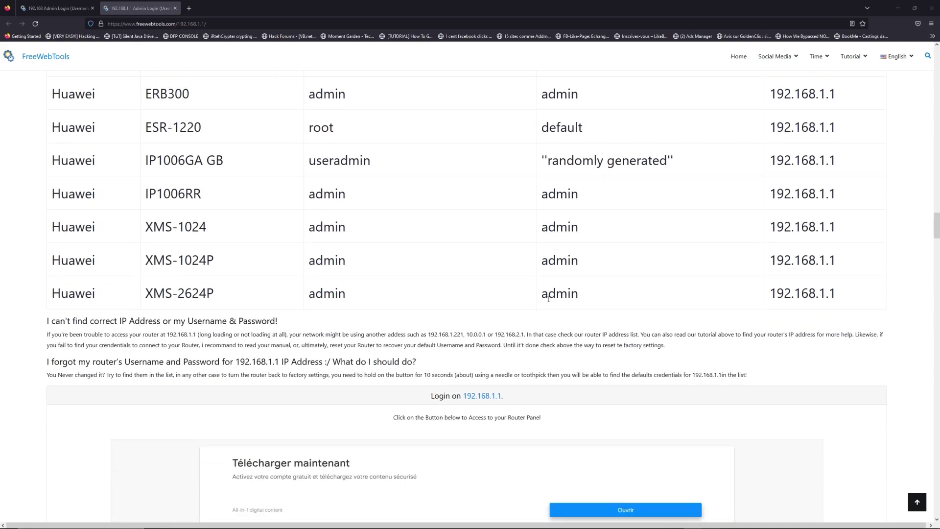
scroll(549, 298, "down", 3)
scroll(500, 314, "down", 2)
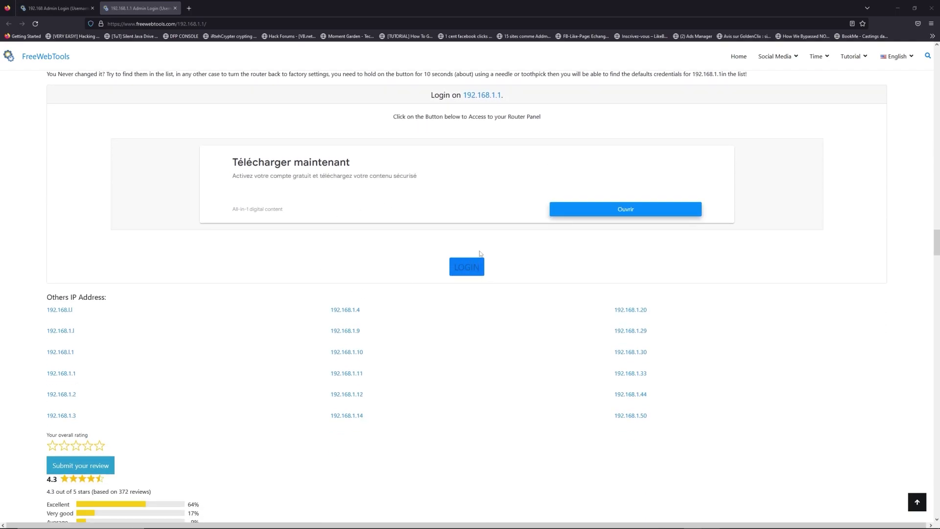
- Launch the router login at 192.168.1.1 in a new tab, opening 'Box - Accueil'
left_click(468, 269)
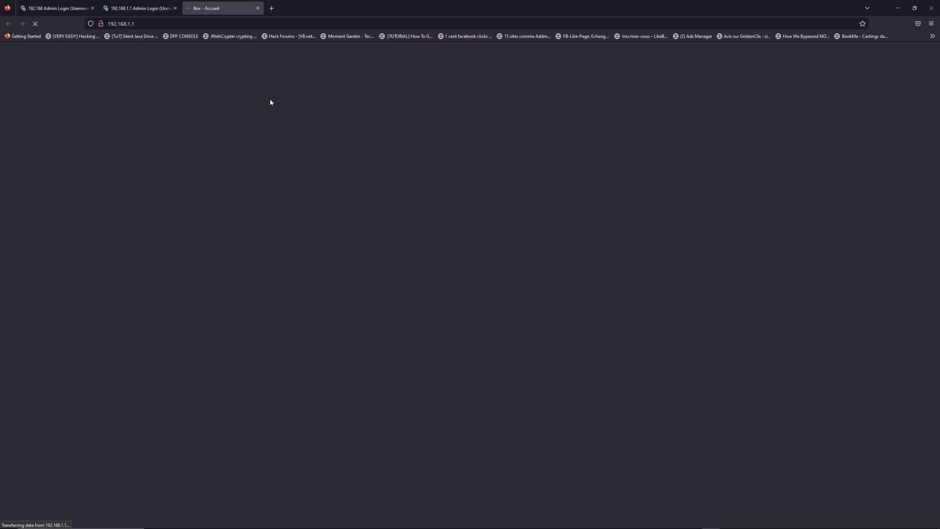